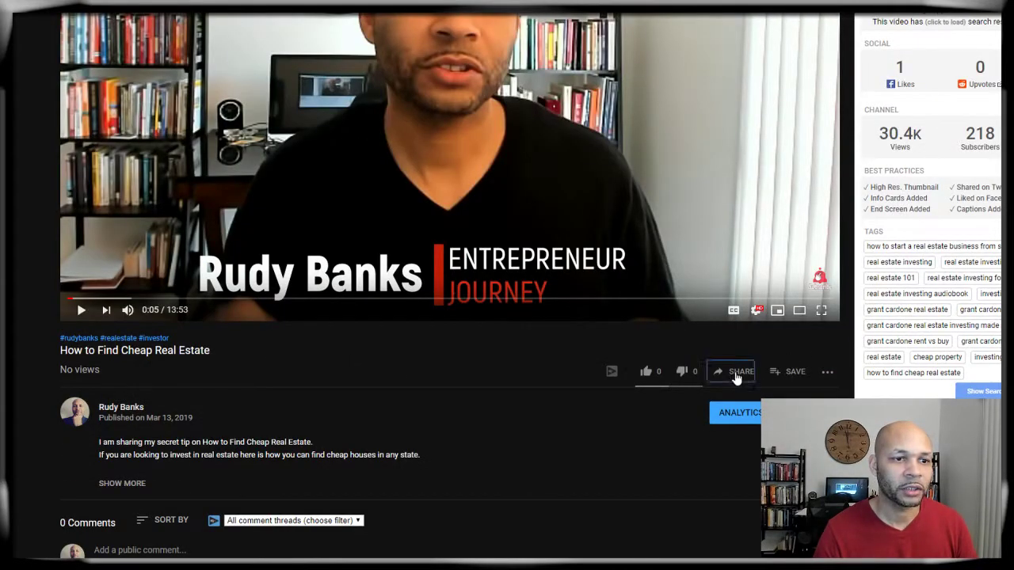
Open the share dialog under the How to Find Cheap Real Estate video.
click(737, 379)
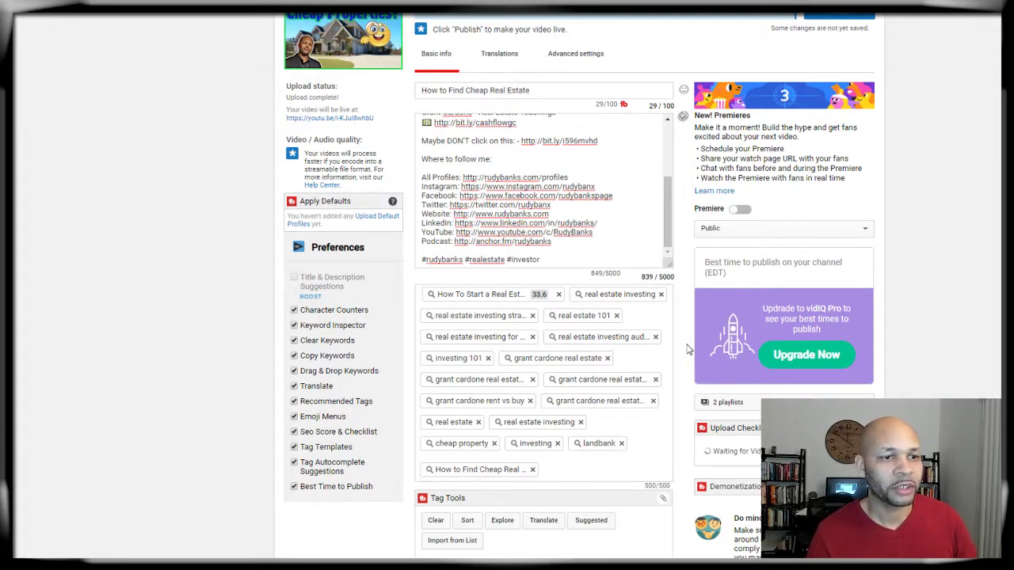
Review the video's tags and description, then move on to the IFTTT My Applets list.
scroll(688, 350, down, 2)
scroll(688, 351, down, 3)
scroll(681, 371, up, 5)
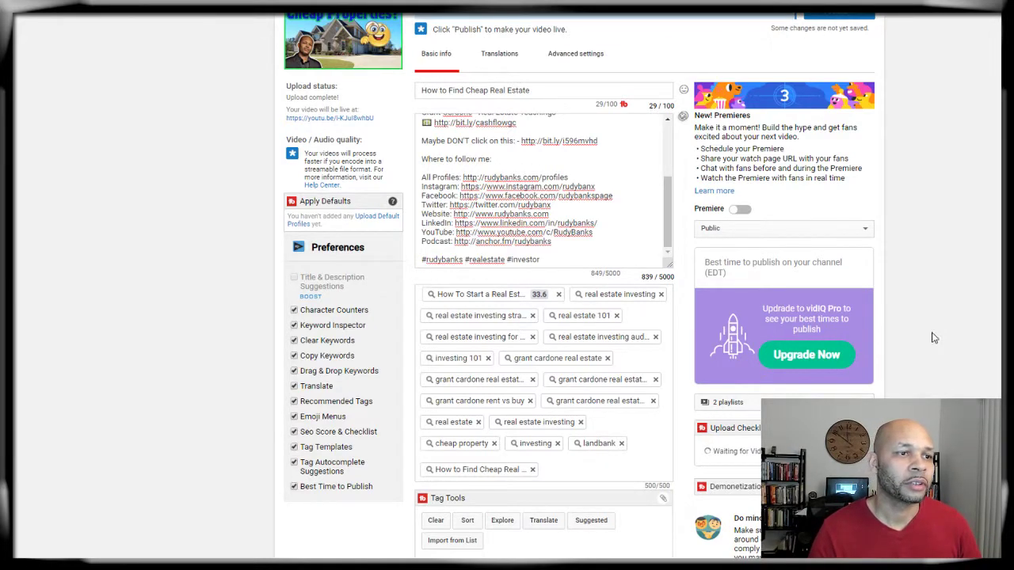
scroll(931, 352, down, 2)
scroll(933, 360, down, 2)
scroll(935, 364, up, 3)
scroll(943, 368, up, 1)
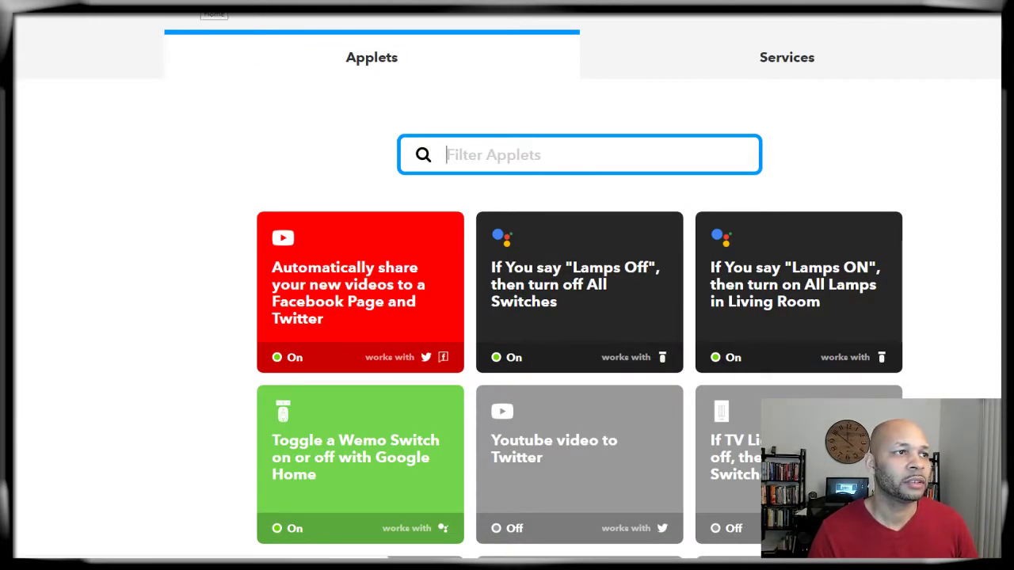
scroll(238, 147, down, 2)
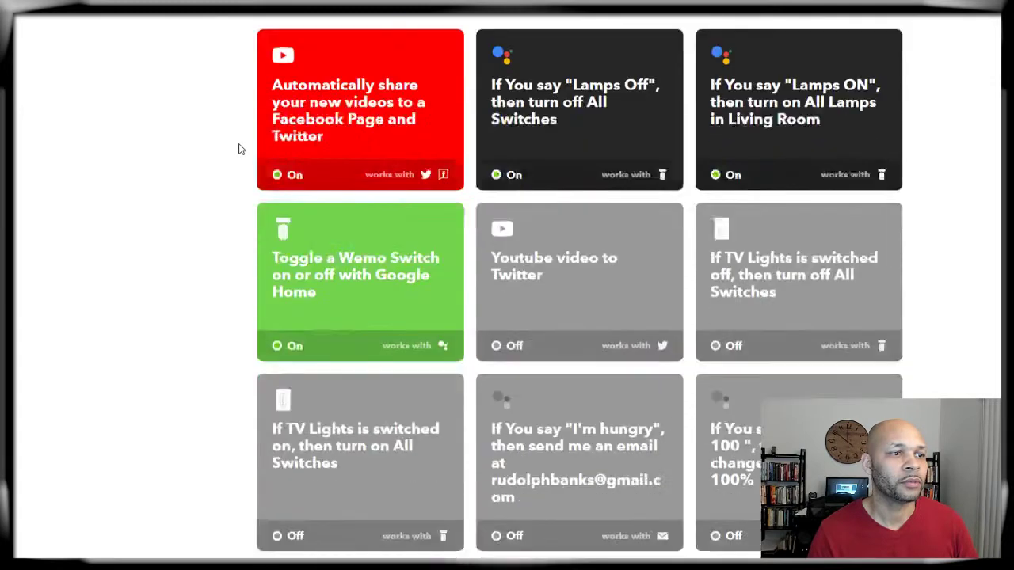
scroll(237, 147, up, 2)
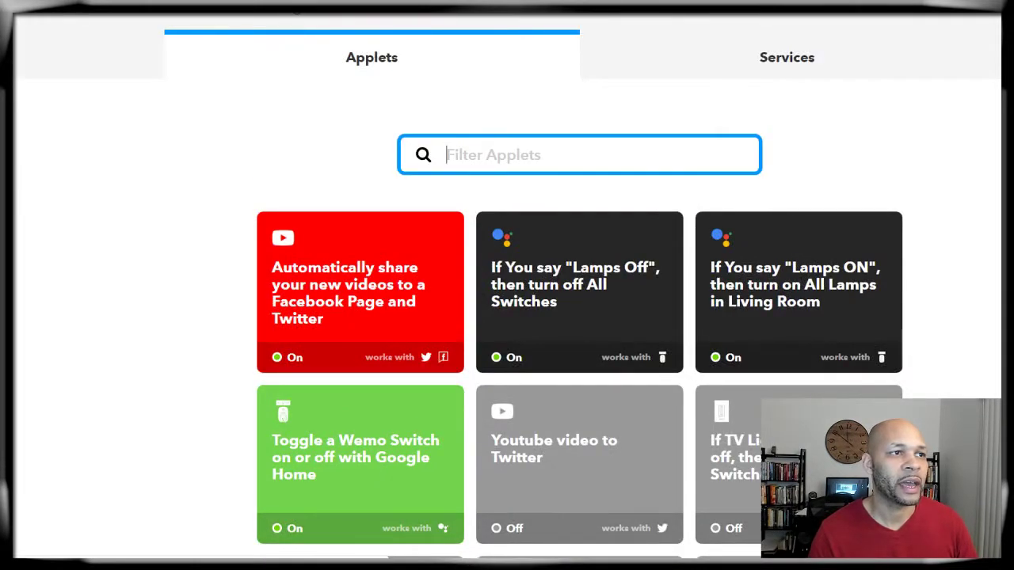
scroll(228, 183, down, 2)
scroll(224, 186, up, 2)
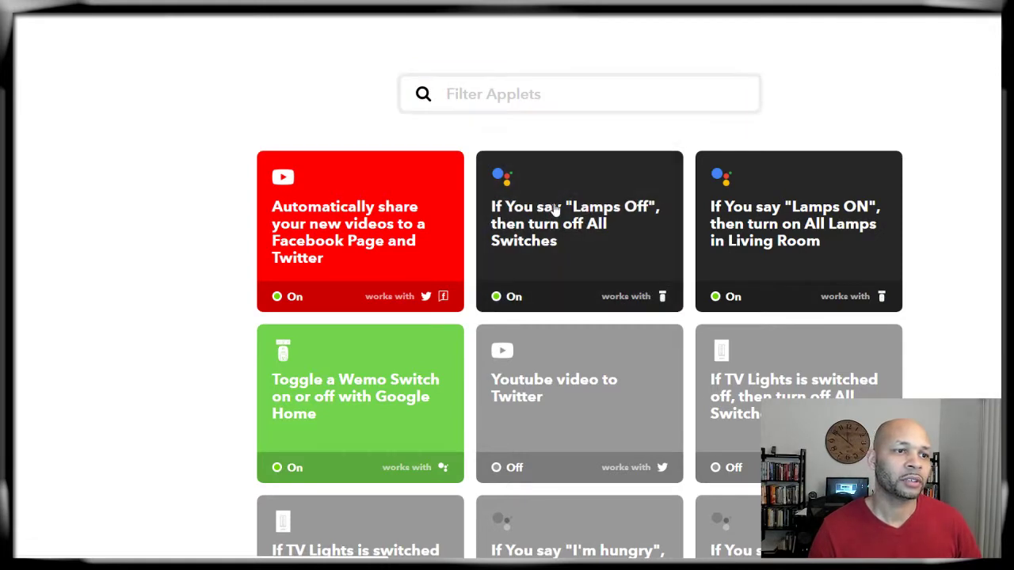
click(556, 207)
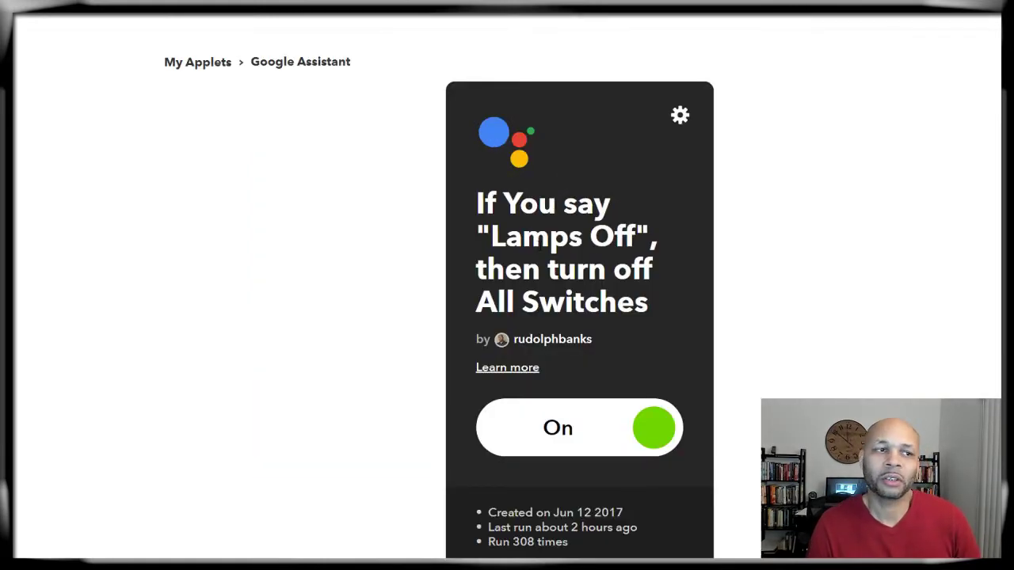
scroll(541, 248, down, 1)
scroll(541, 248, down, 1)
scroll(541, 248, down, 1)
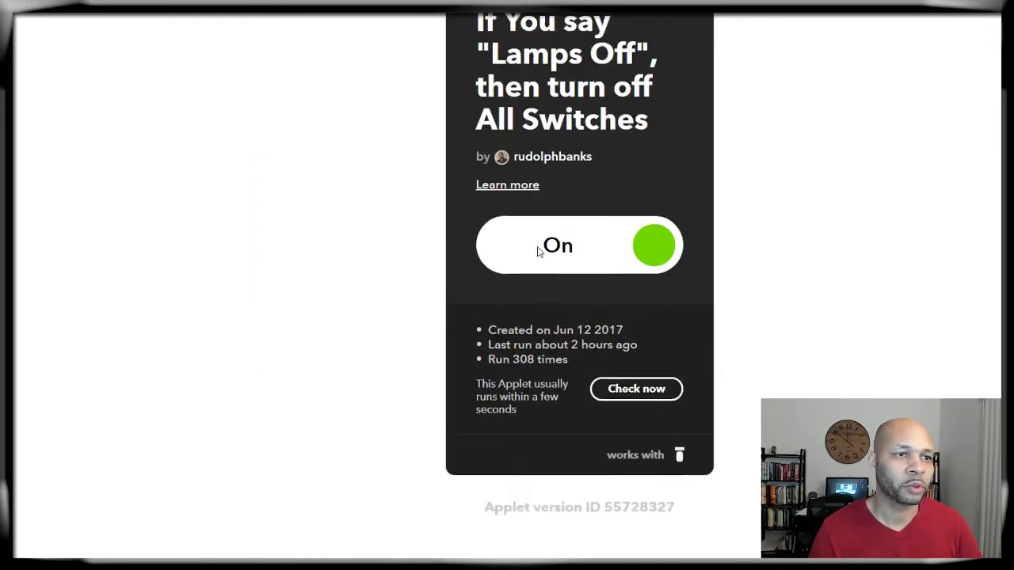
scroll(539, 250, up, 1)
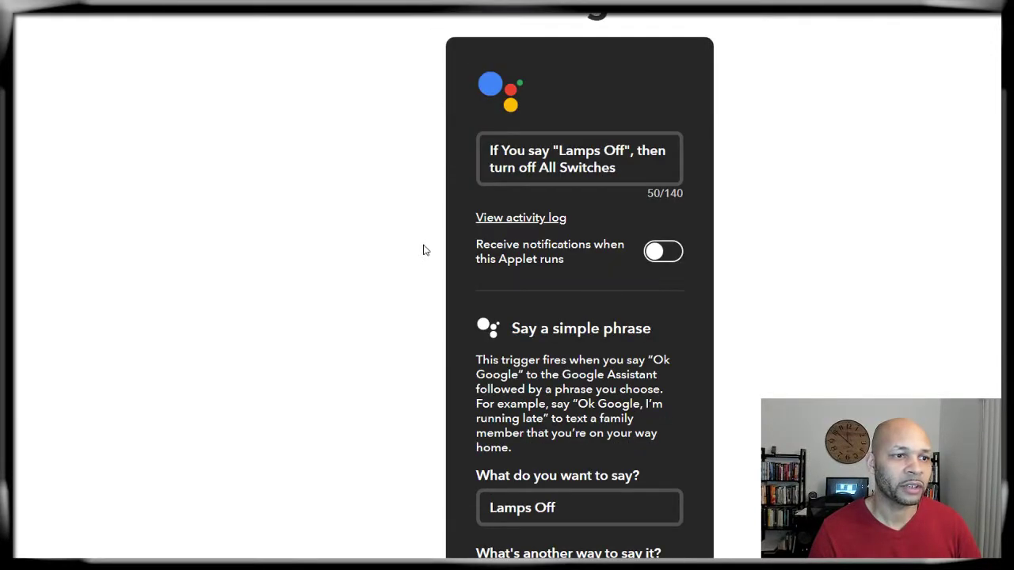
scroll(424, 250, down, 3)
scroll(424, 250, down, 3)
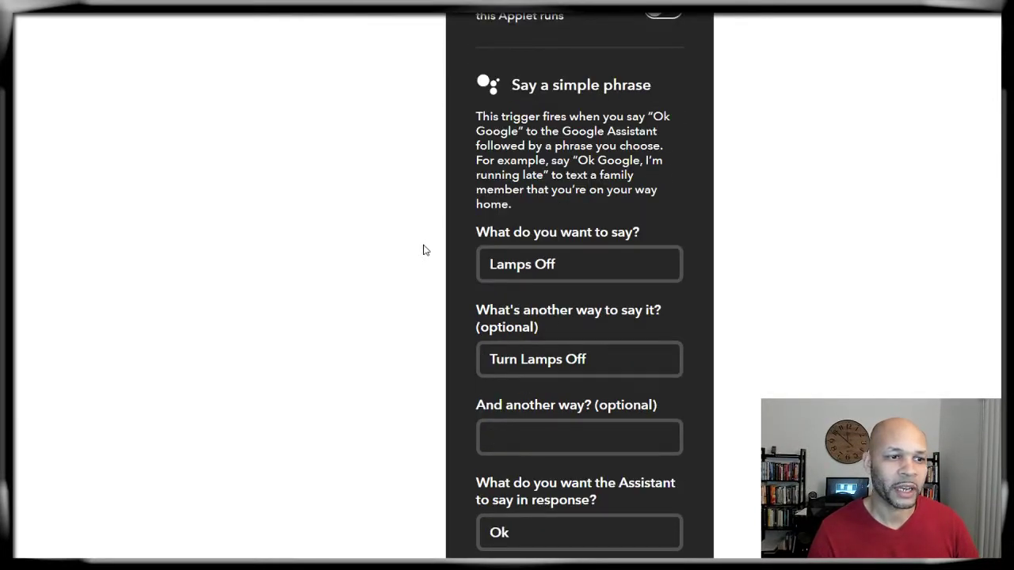
scroll(424, 250, down, 3)
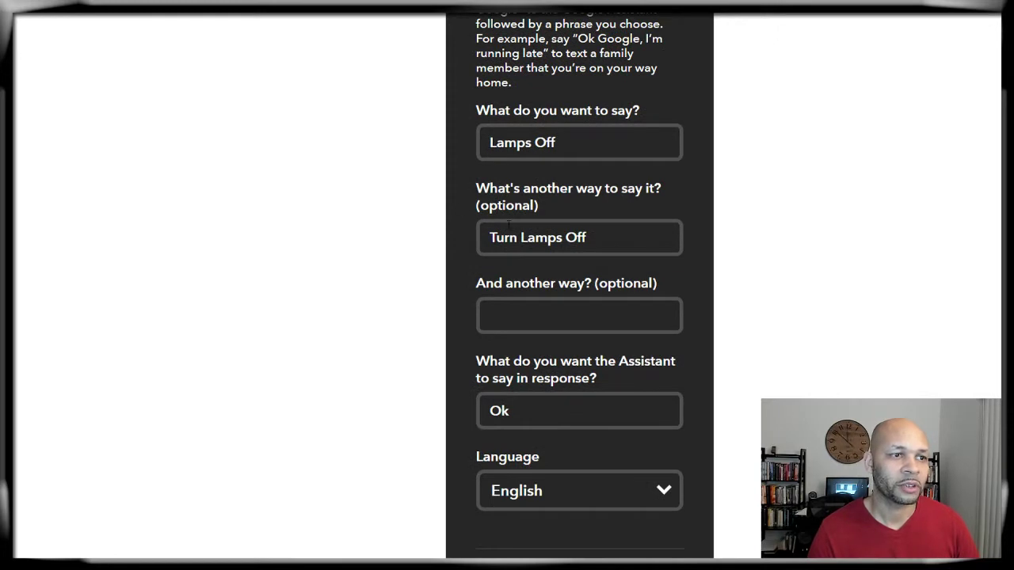
scroll(576, 236, down, 2)
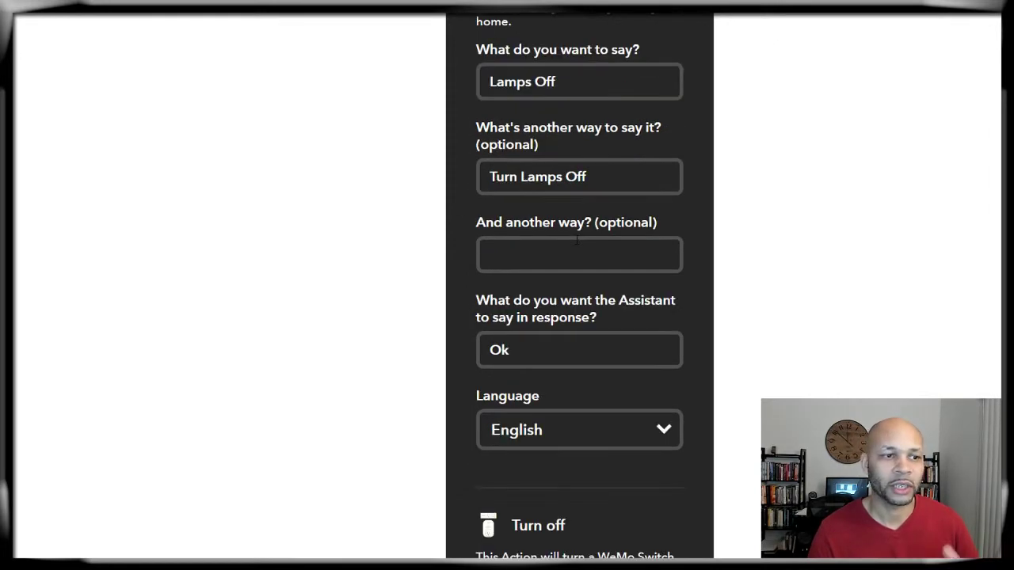
scroll(576, 236, down, 3)
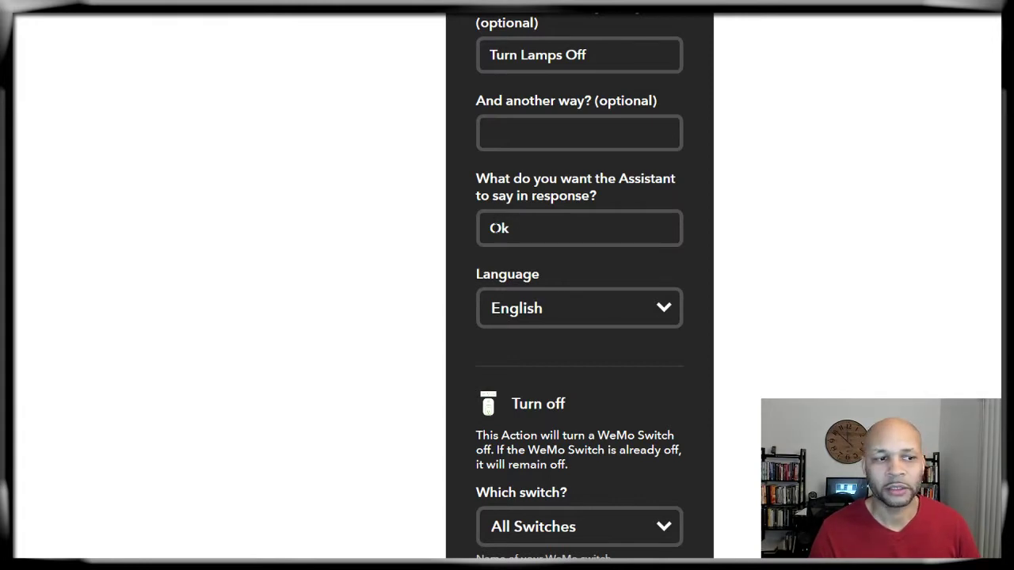
scroll(569, 285, down, 3)
scroll(569, 285, down, 2)
scroll(568, 290, up, 10)
scroll(568, 290, up, 5)
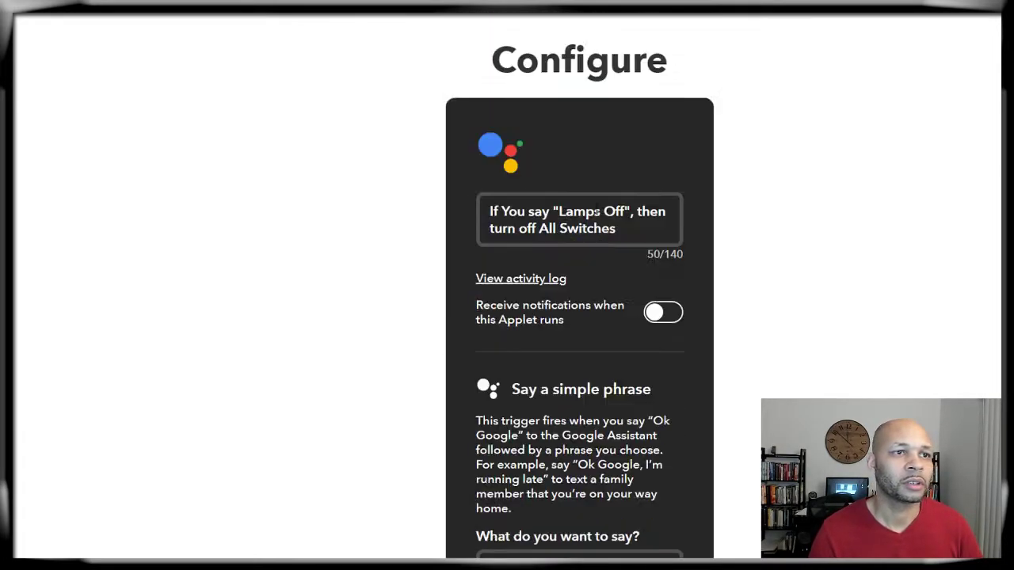
scroll(568, 290, up, 2)
scroll(401, 94, down, 2)
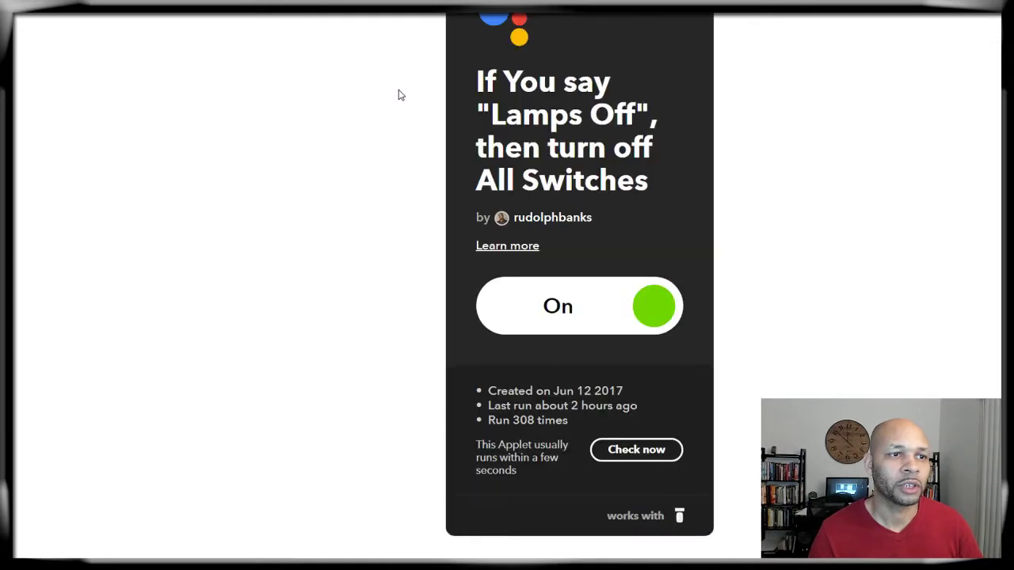
scroll(377, 91, up, 1)
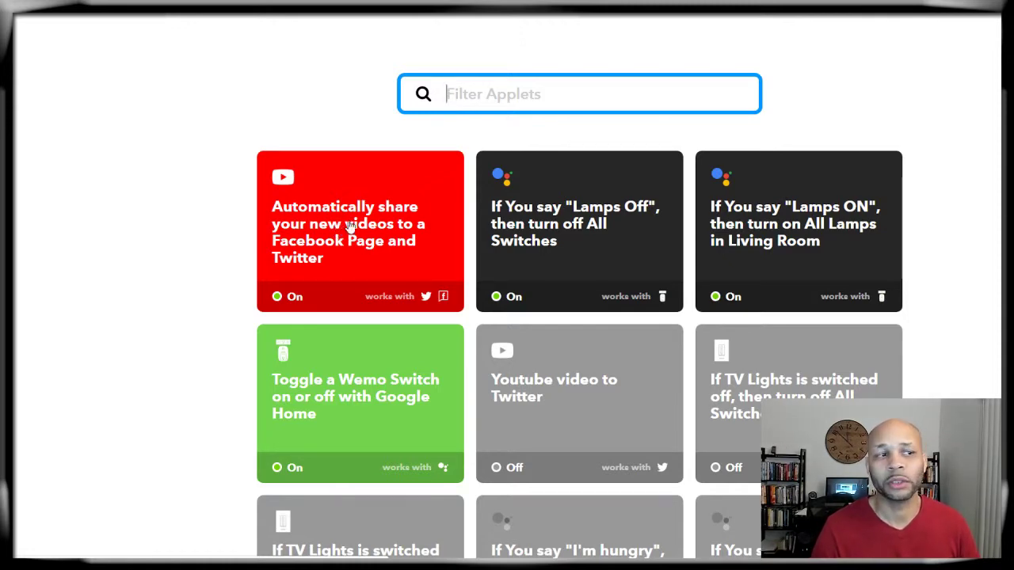
click(354, 225)
Open the settings of the YouTube-to-Facebook-and-Twitter applet.
scroll(616, 236, down, 3)
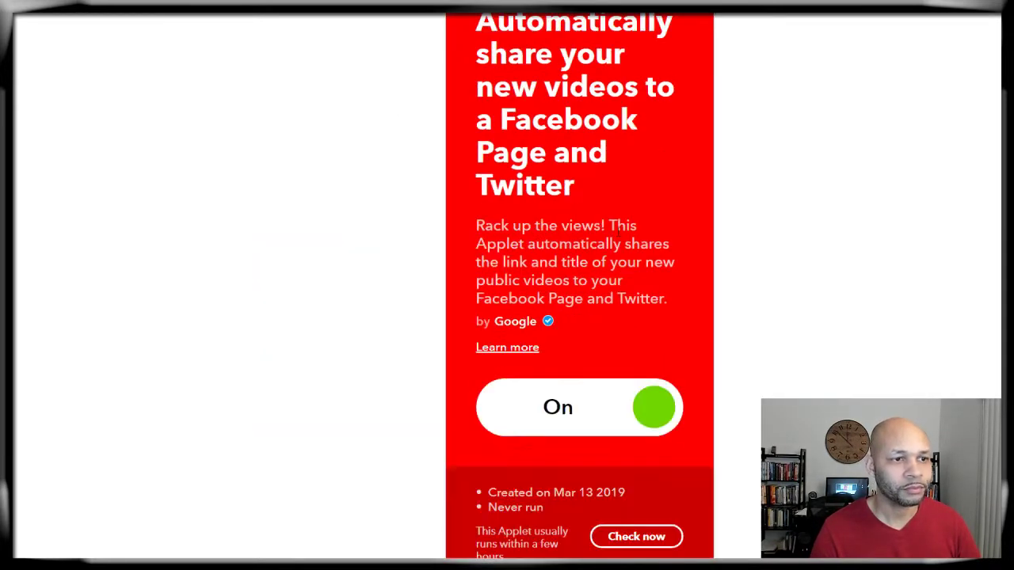
scroll(615, 236, down, 3)
scroll(627, 240, up, 6)
click(683, 117)
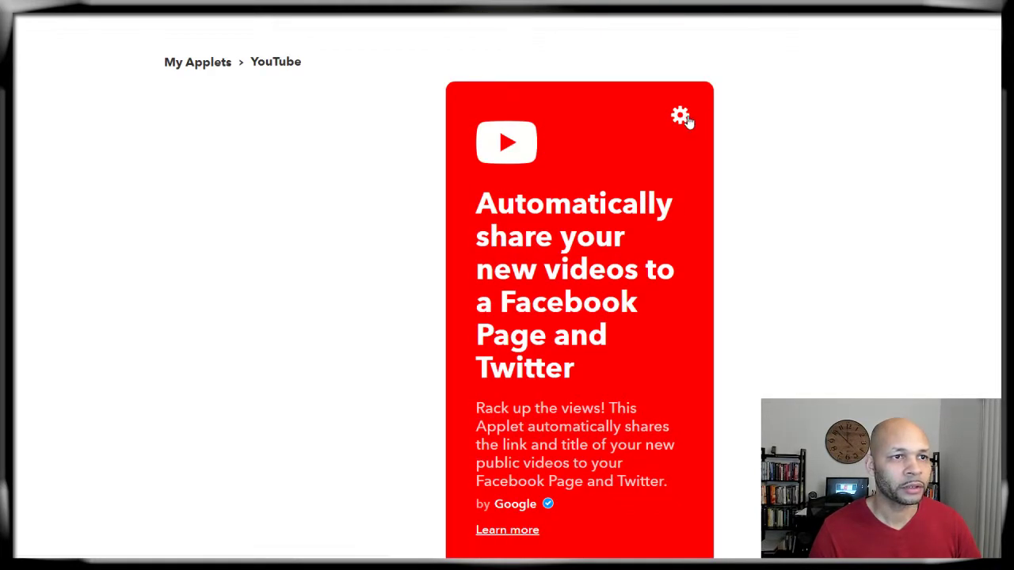
Enable 'Receive notifications when this Applet runs', save, and return to My Applets.
scroll(663, 198, down, 3)
scroll(658, 209, down, 2)
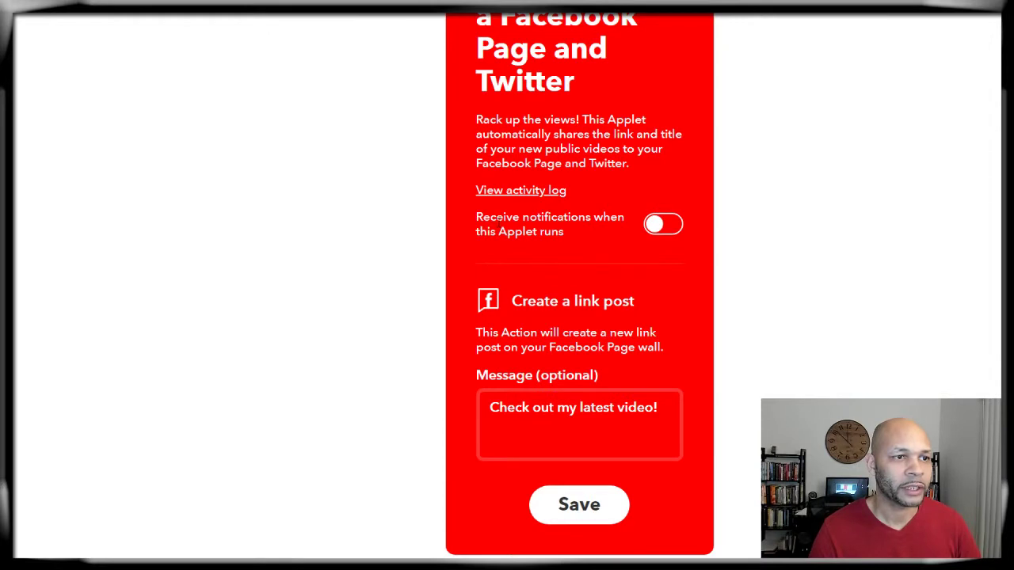
click(653, 228)
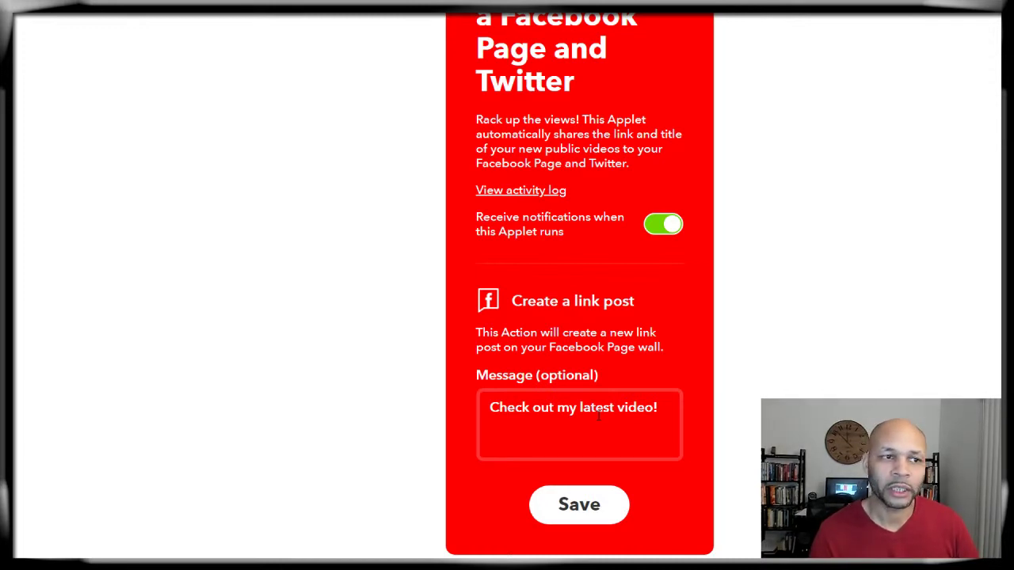
scroll(602, 414, down, 1)
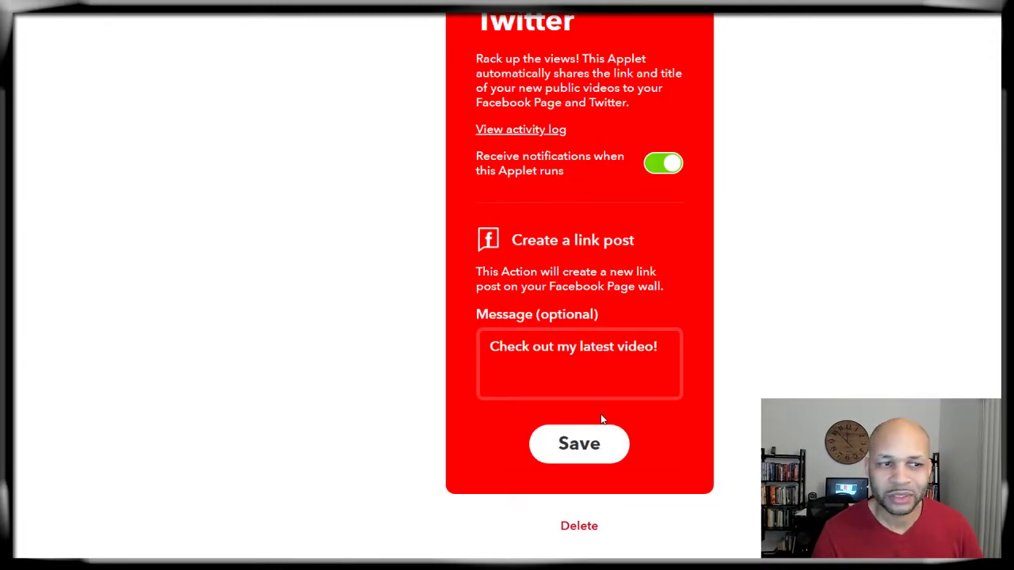
scroll(602, 416, down, 1)
scroll(603, 417, down, 1)
scroll(602, 417, up, 1)
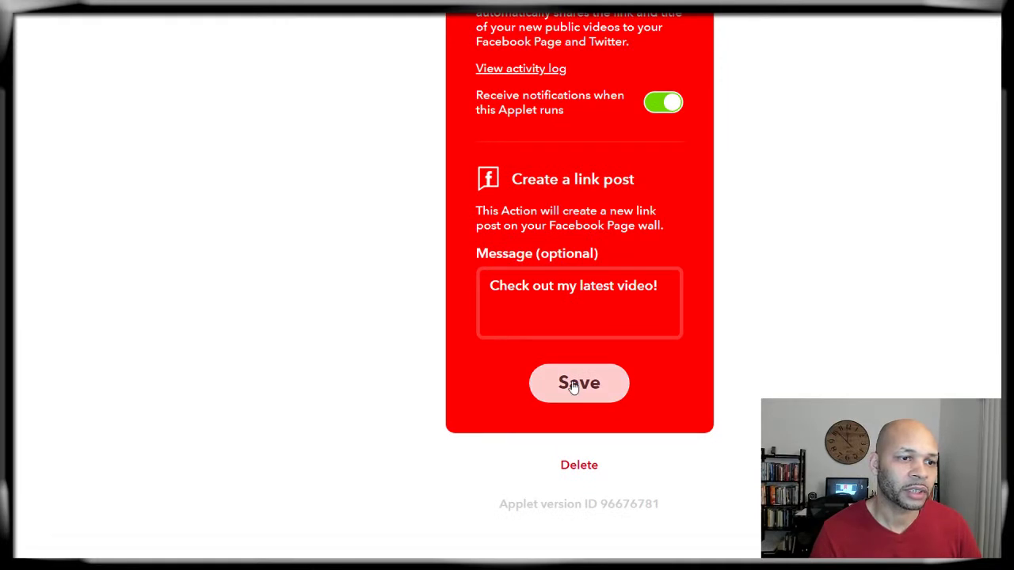
click(573, 386)
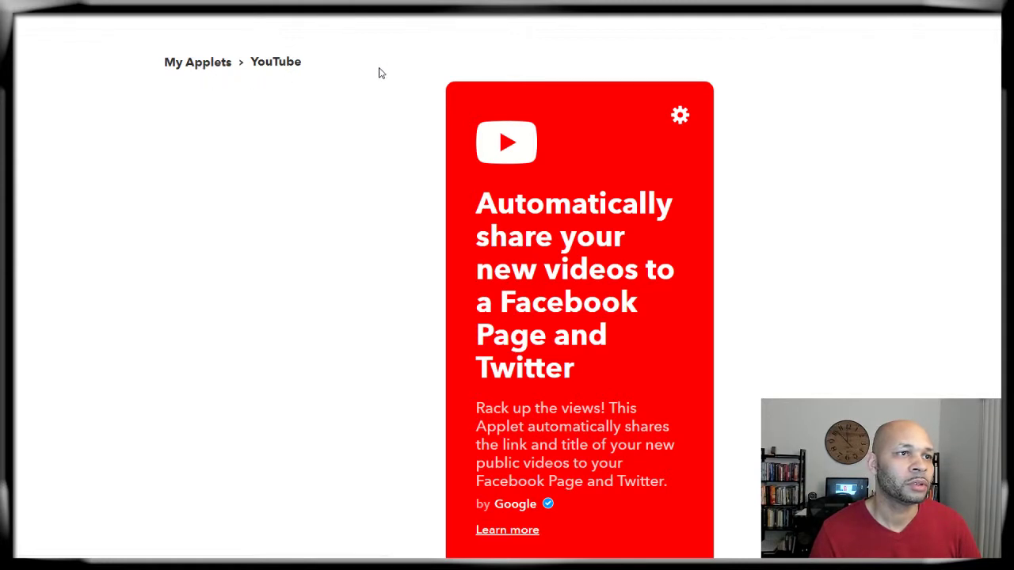
click(198, 62)
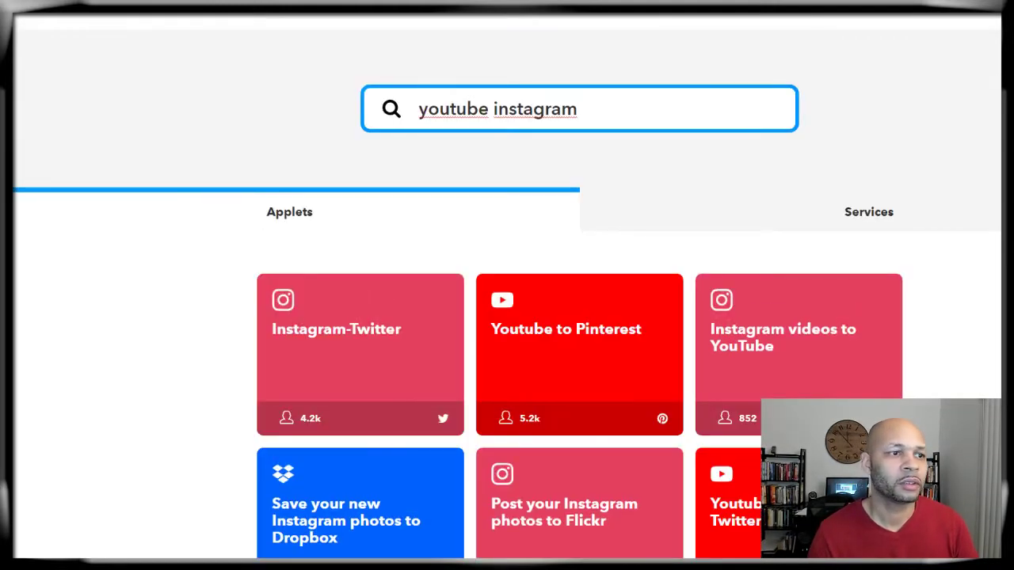
Open and look over the Instagram videos to YouTube applet.
scroll(376, 210, down, 1)
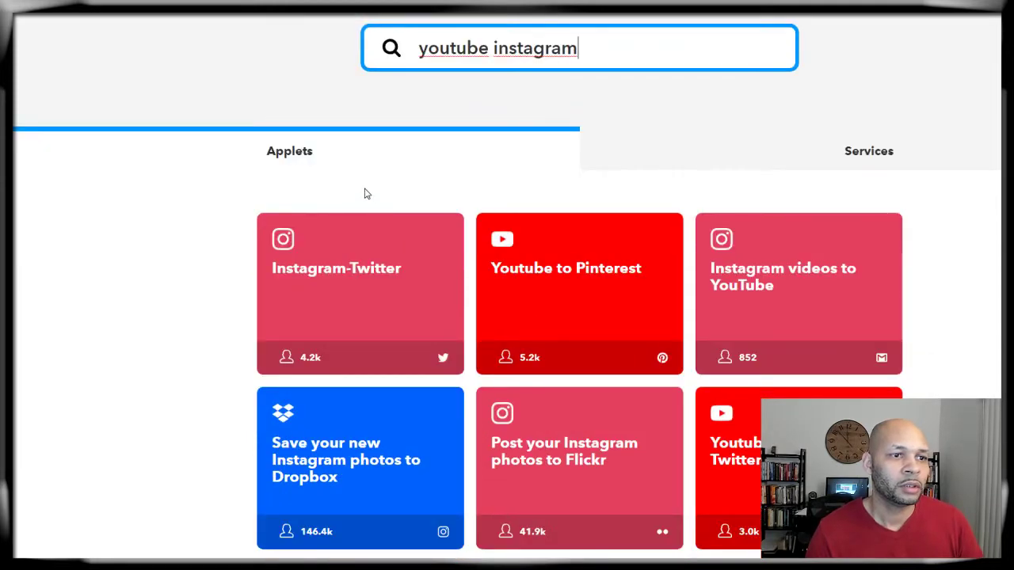
scroll(360, 198, down, 2)
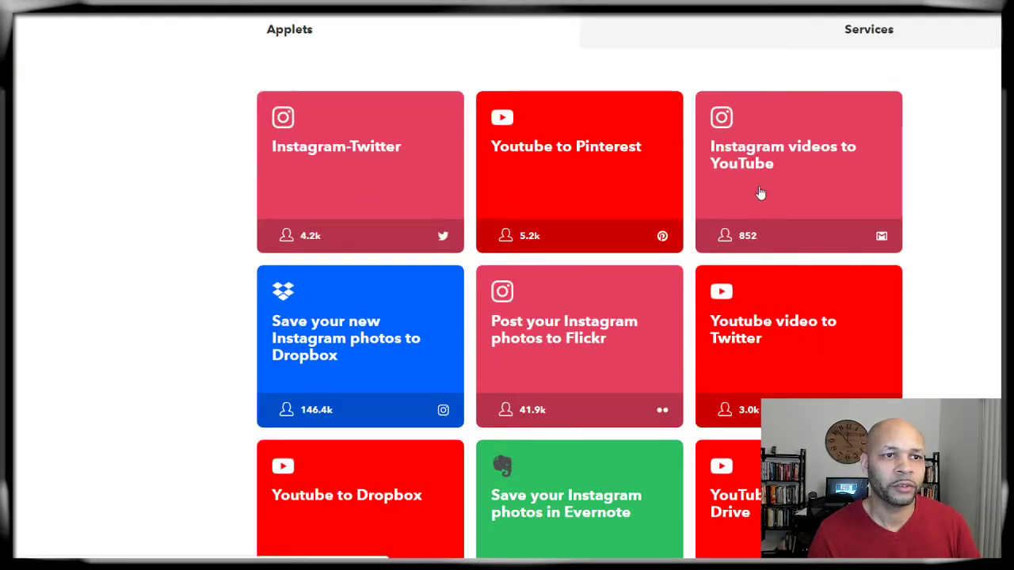
click(837, 188)
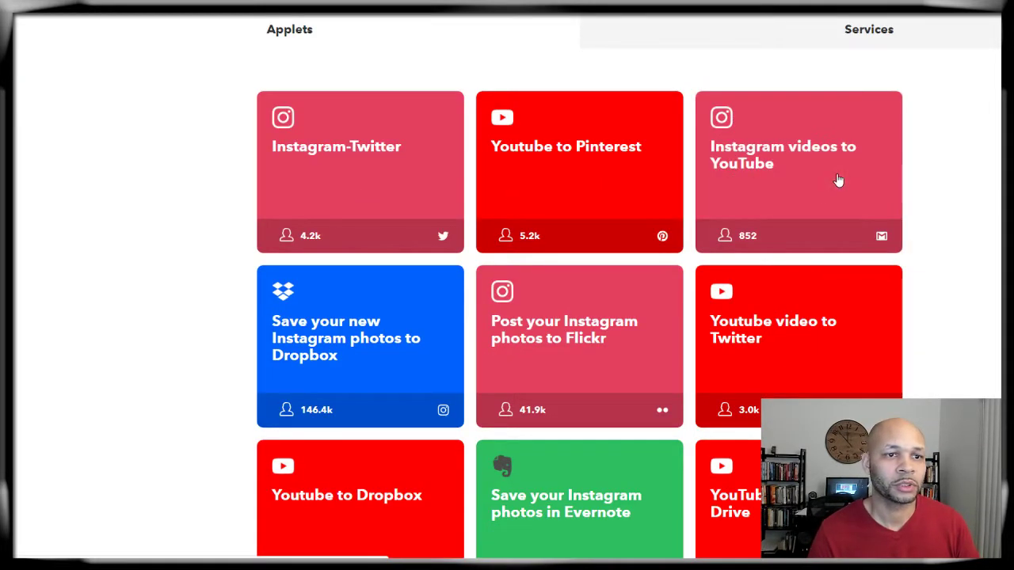
scroll(811, 208, down, 2)
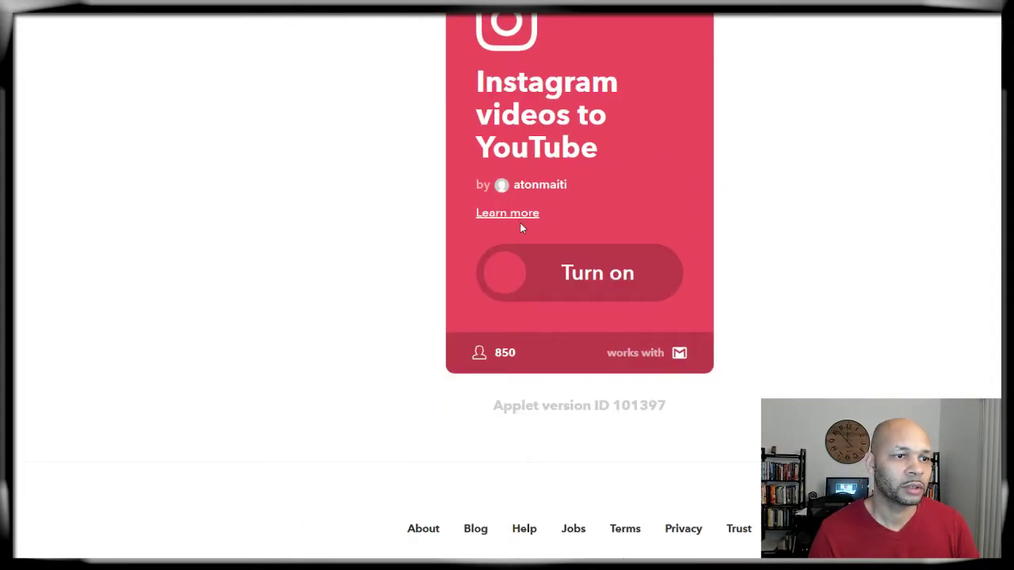
scroll(521, 228, down, 1)
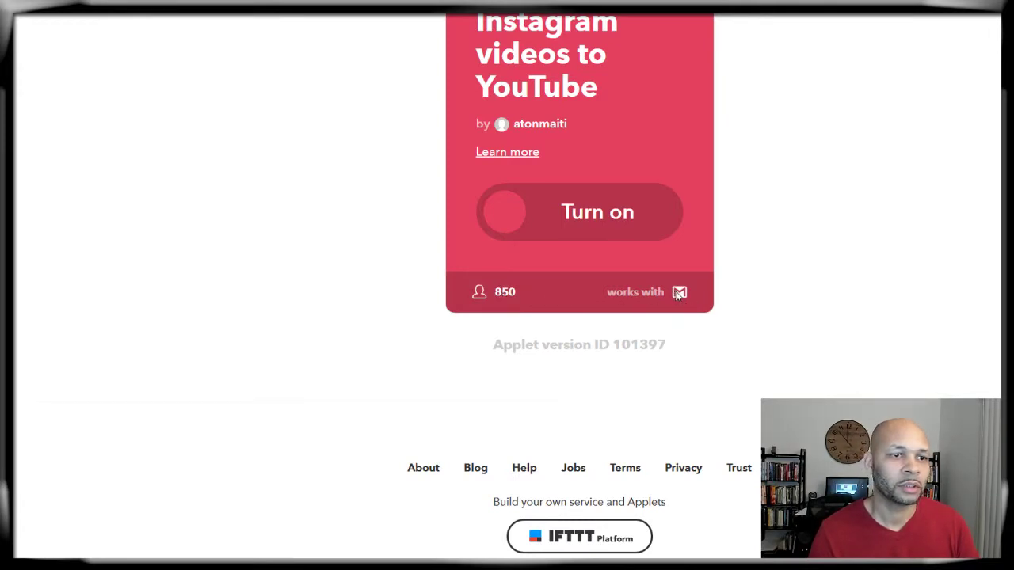
scroll(613, 287, up, 3)
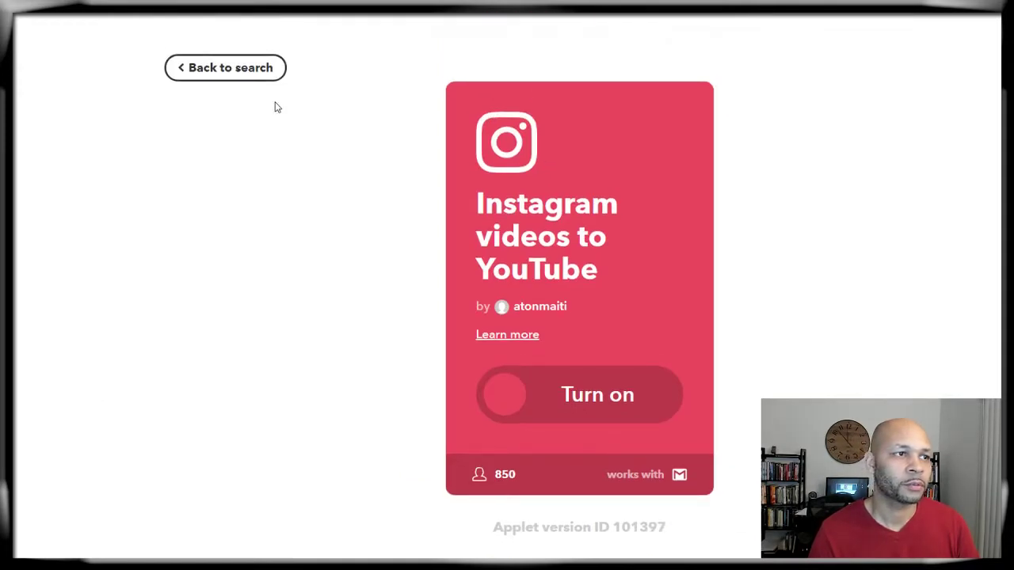
Return to the 'youtube instagram' search results and browse through them.
click(251, 82)
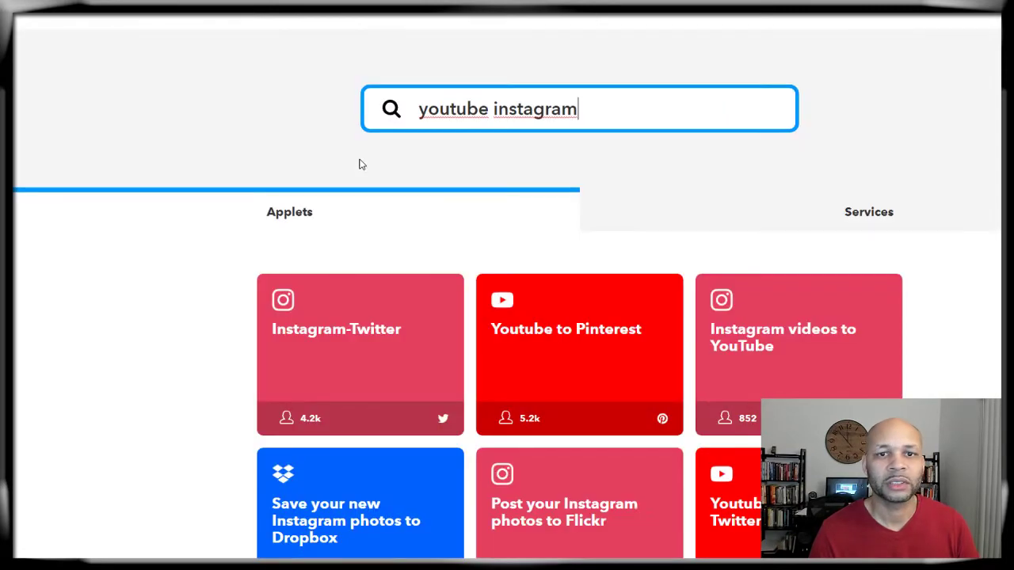
scroll(362, 177, down, 3)
scroll(366, 187, down, 3)
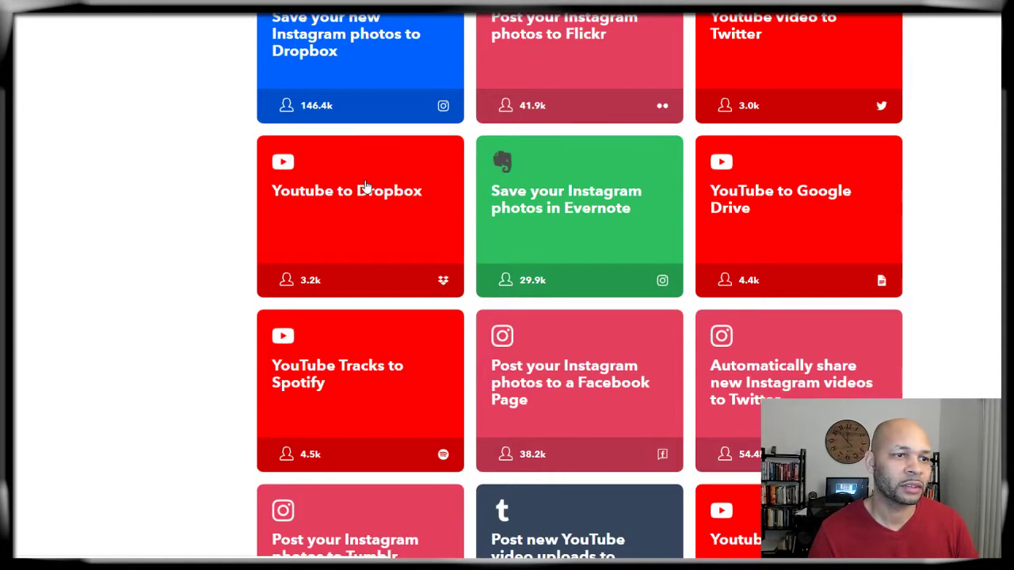
scroll(366, 187, up, 4)
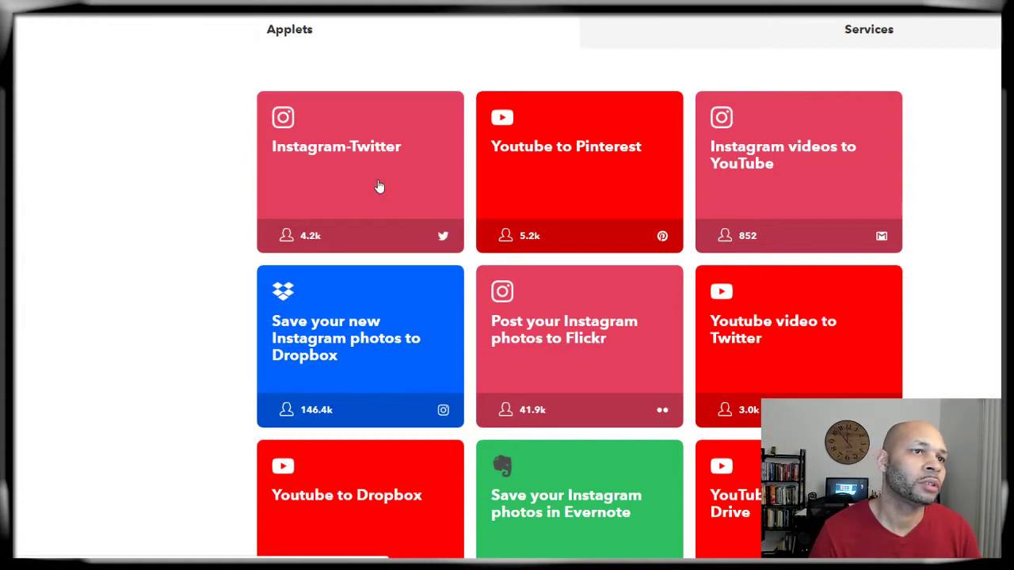
scroll(364, 195, down, 3)
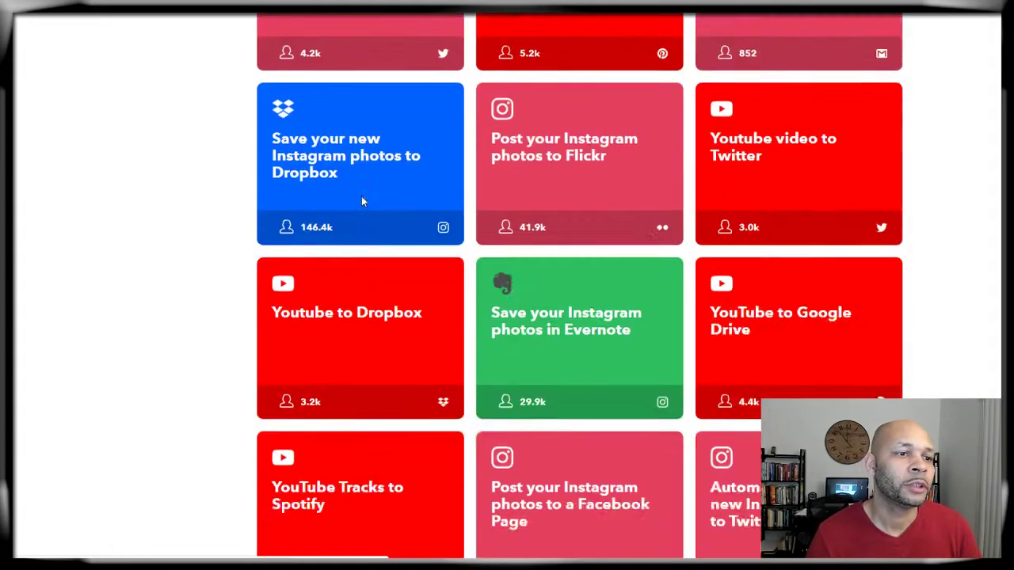
scroll(364, 196, up, 5)
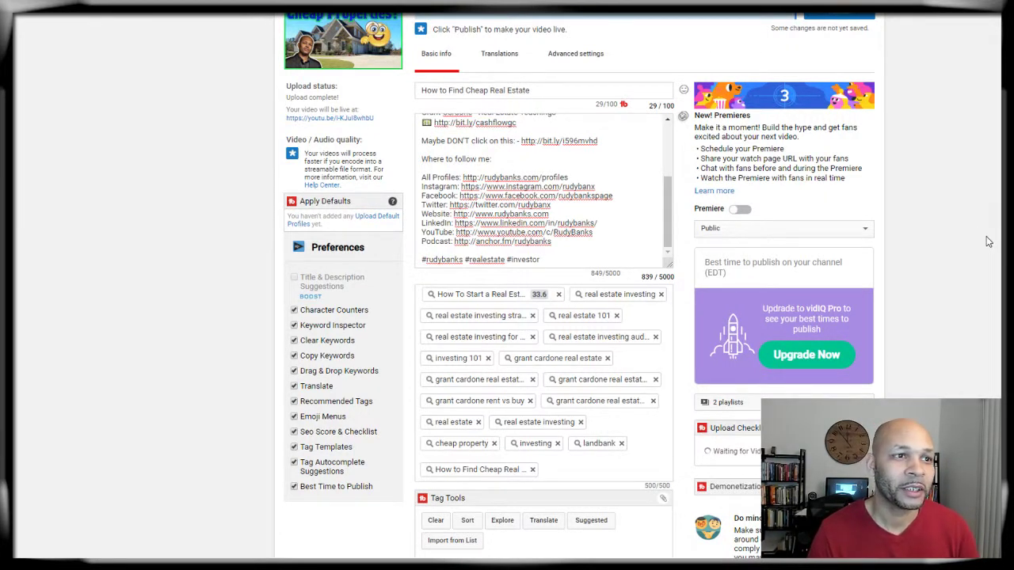
Save the video details, then import another video's end screen and save it.
click(840, 16)
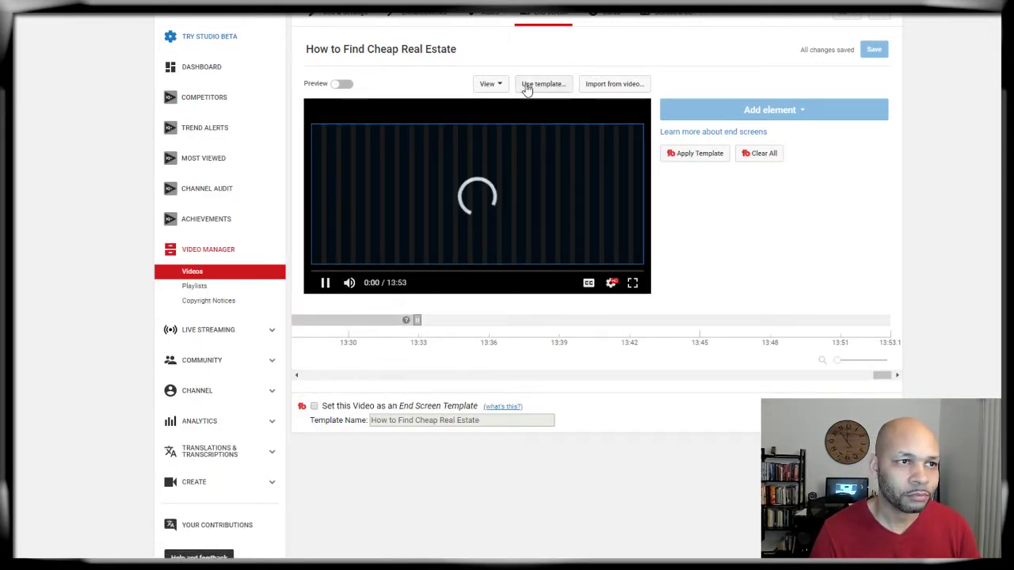
click(554, 89)
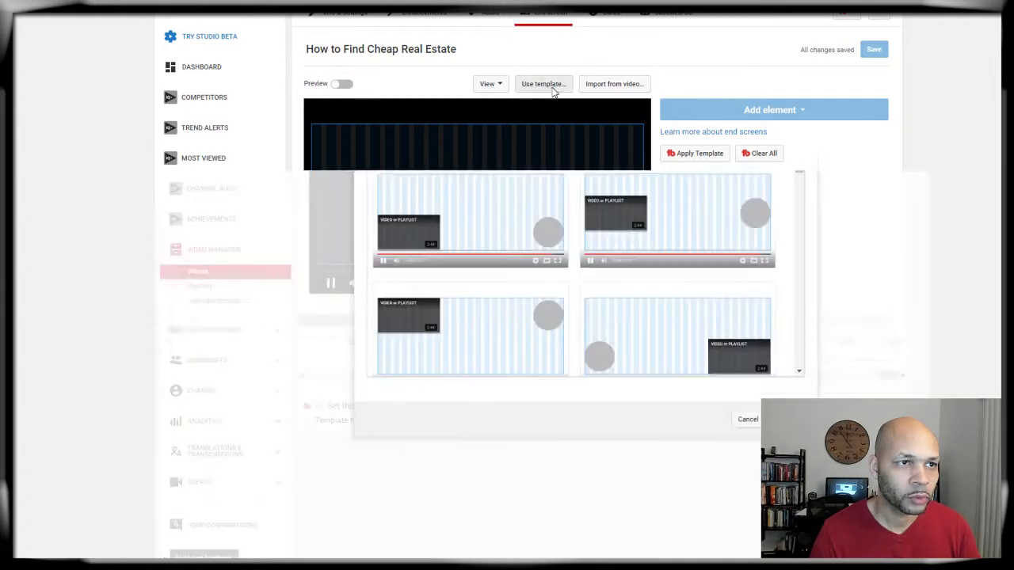
click(807, 100)
click(620, 85)
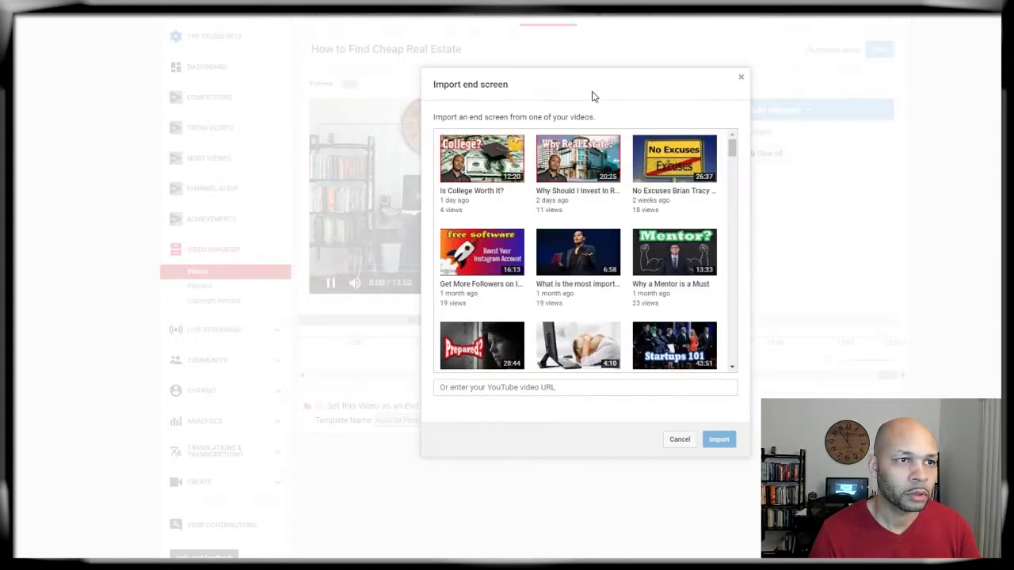
click(720, 442)
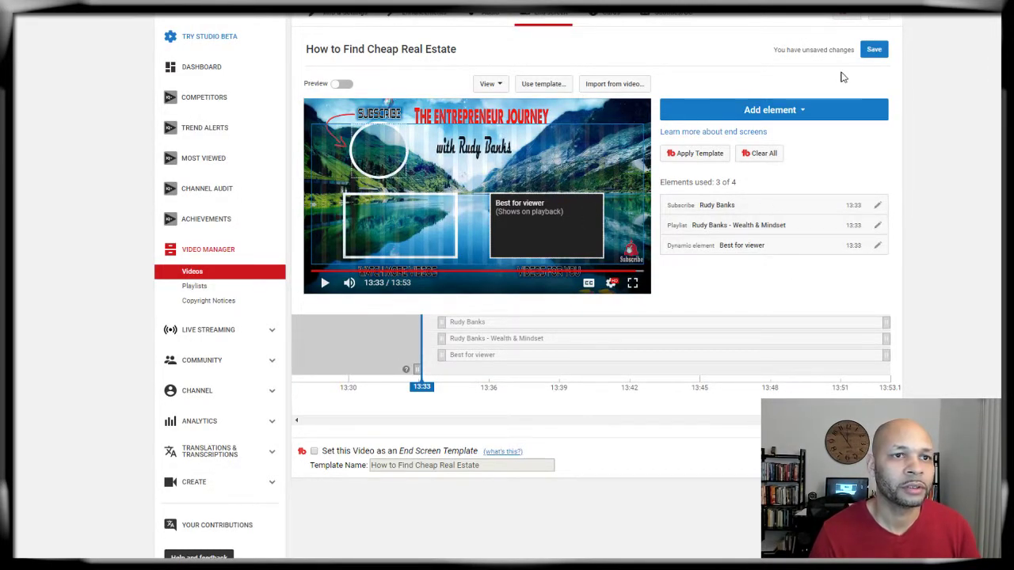
click(872, 51)
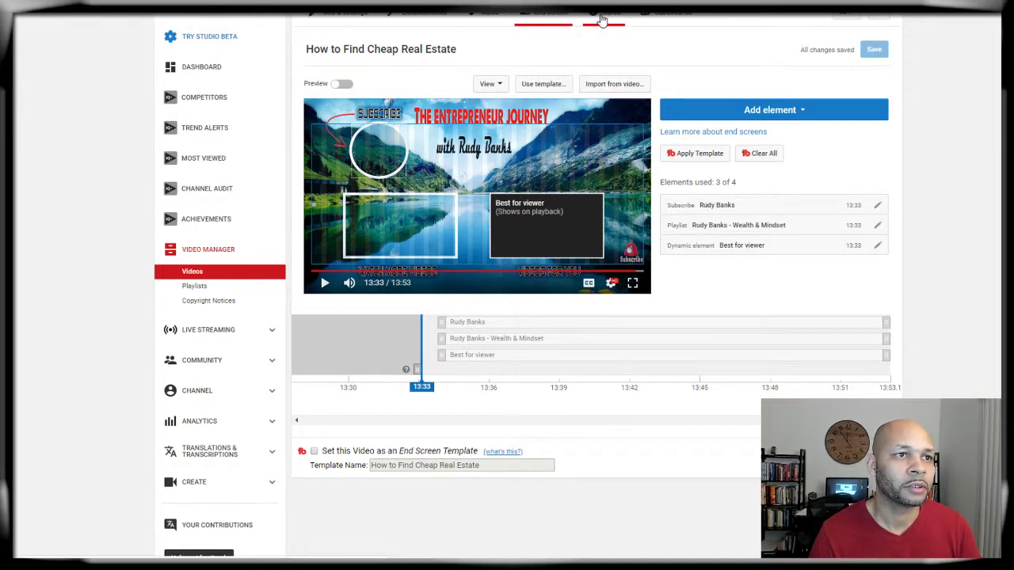
Apply the saved TubeBuddy card template in the Cards tab and reload the page.
click(603, 16)
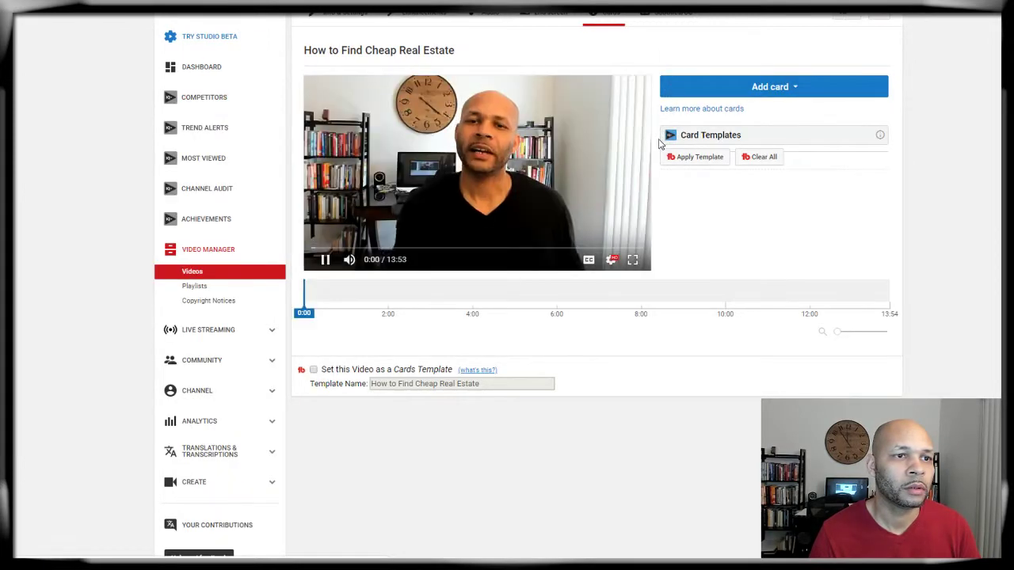
click(688, 157)
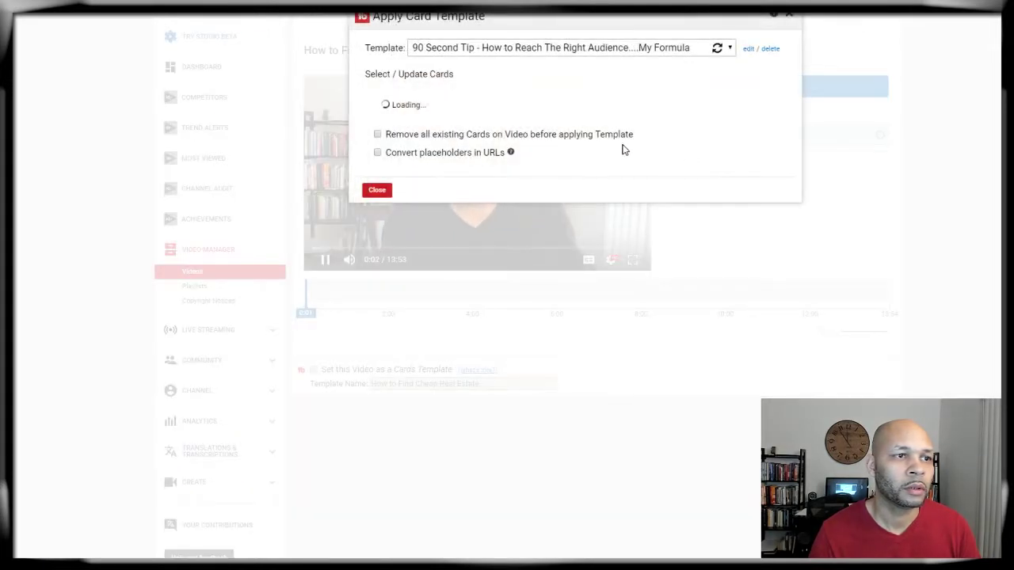
click(767, 274)
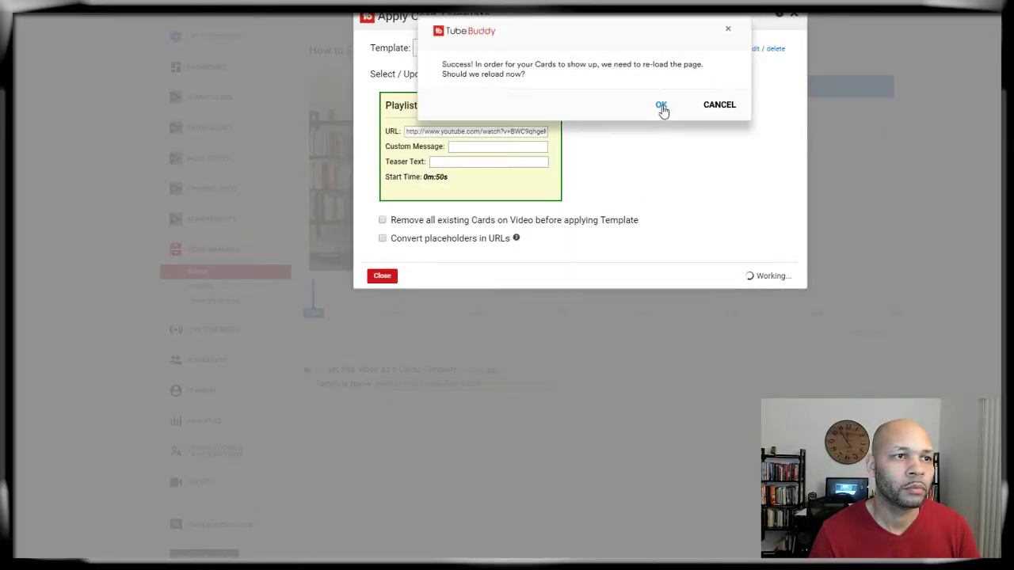
click(662, 107)
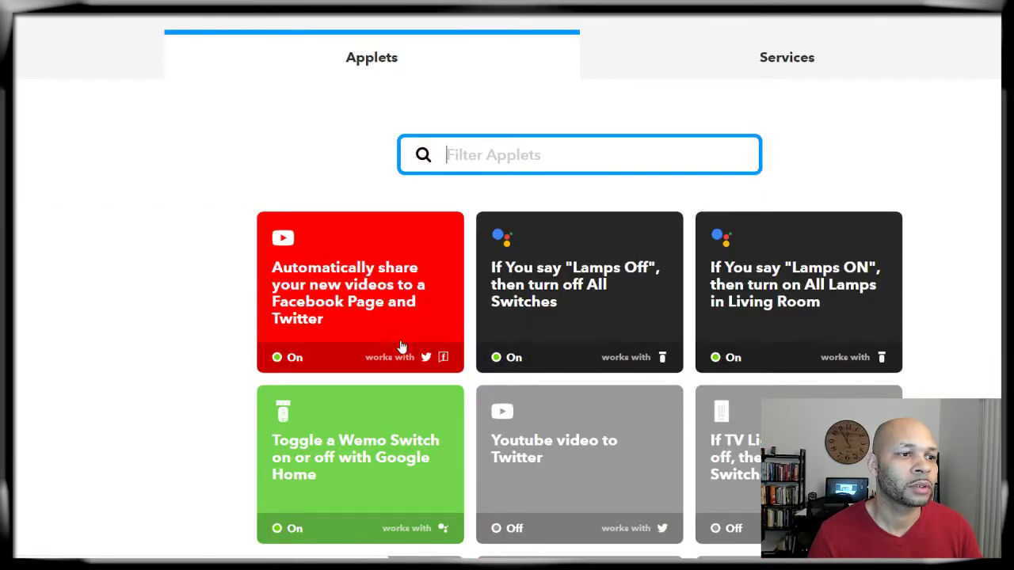
Open the 'Automatically share your new videos to a Facebook Page and Twitter' applet and check its run status.
click(355, 309)
scroll(355, 307, down, 3)
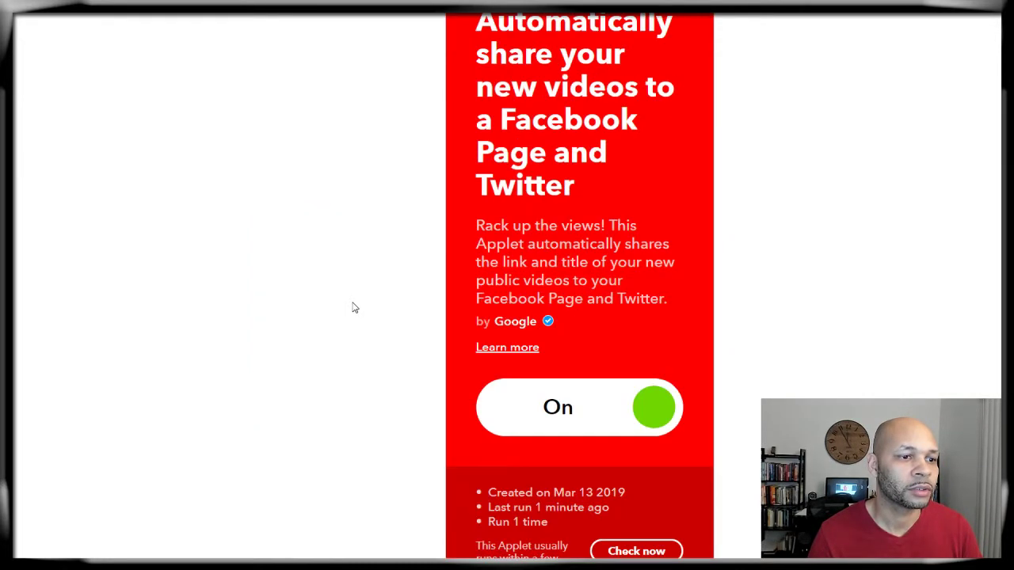
scroll(355, 307, down, 2)
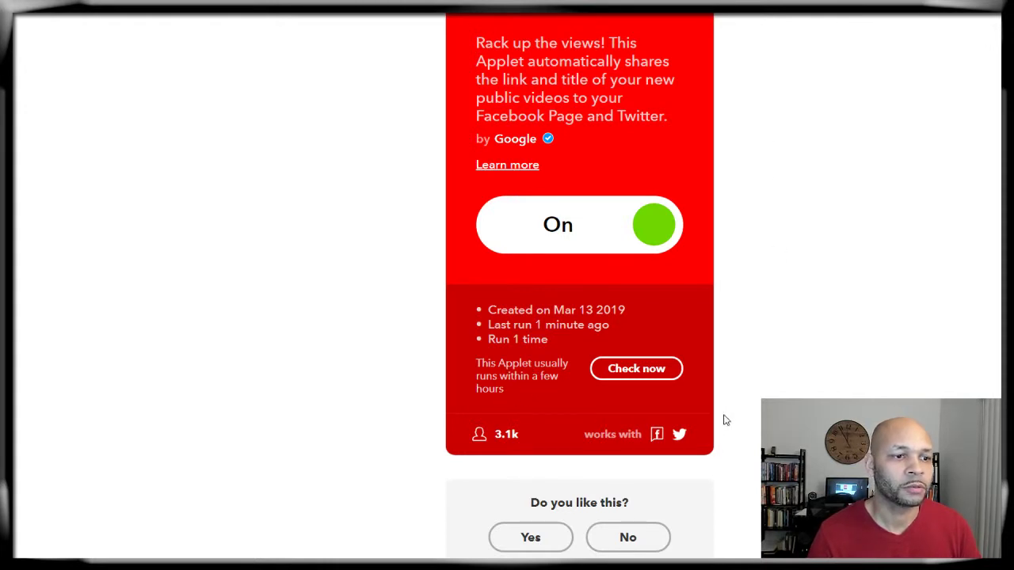
scroll(724, 419, down, 2)
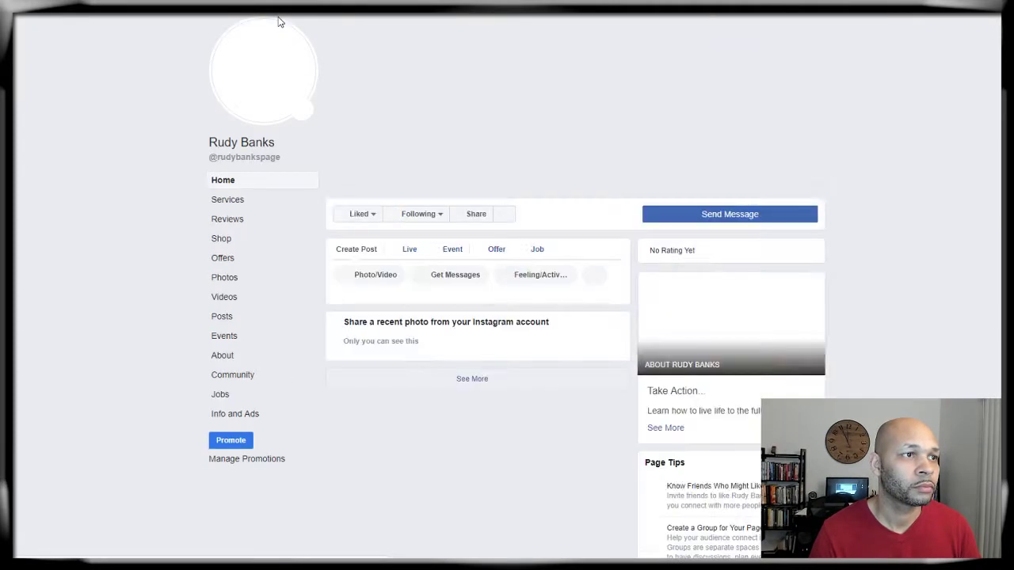
Scroll the Facebook Page's posts to the IFTTT 'Check out my latest video!' post.
scroll(165, 103, down, 5)
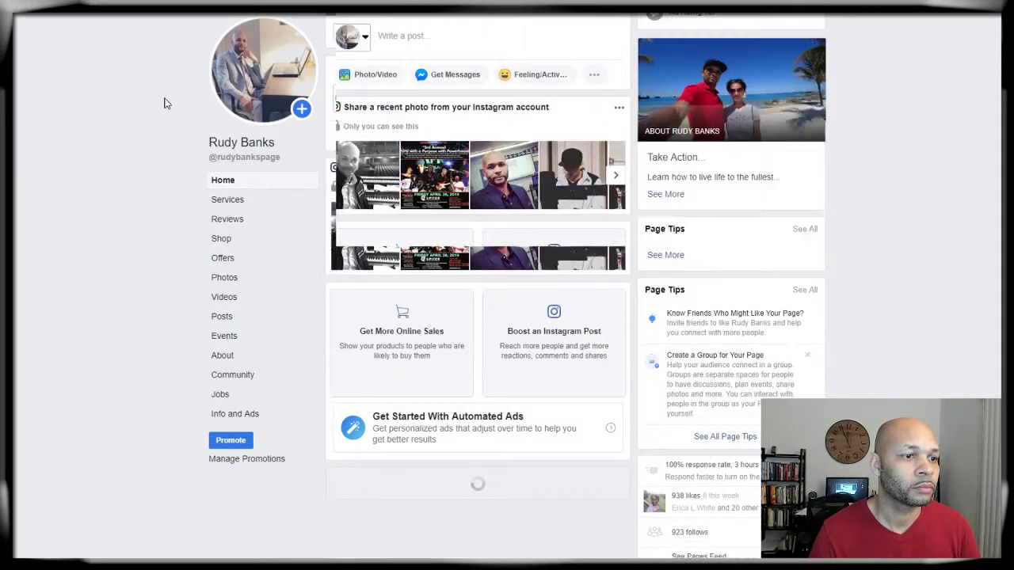
scroll(165, 103, down, 2)
scroll(164, 103, down, 3)
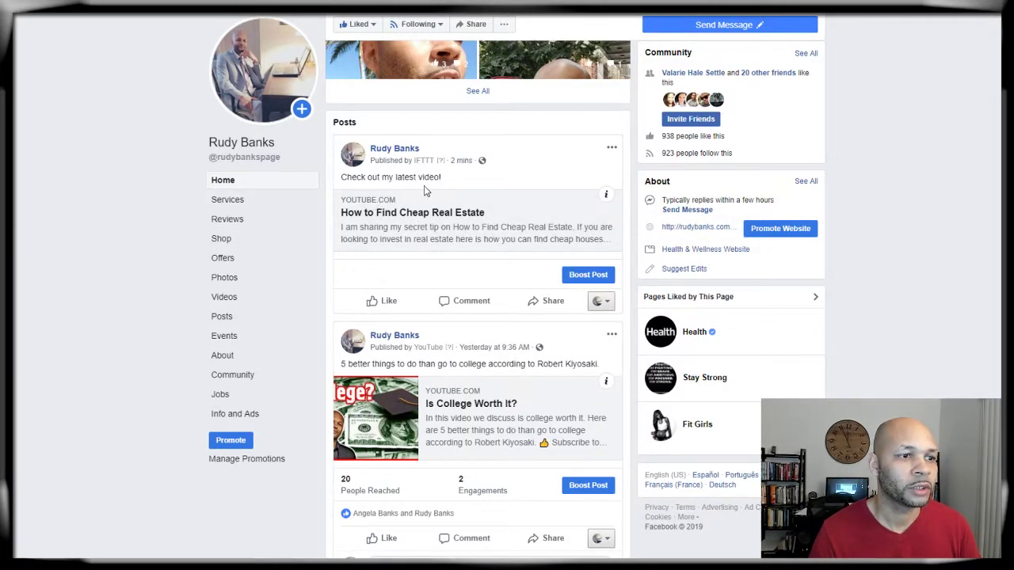
scroll(460, 198, up, 1)
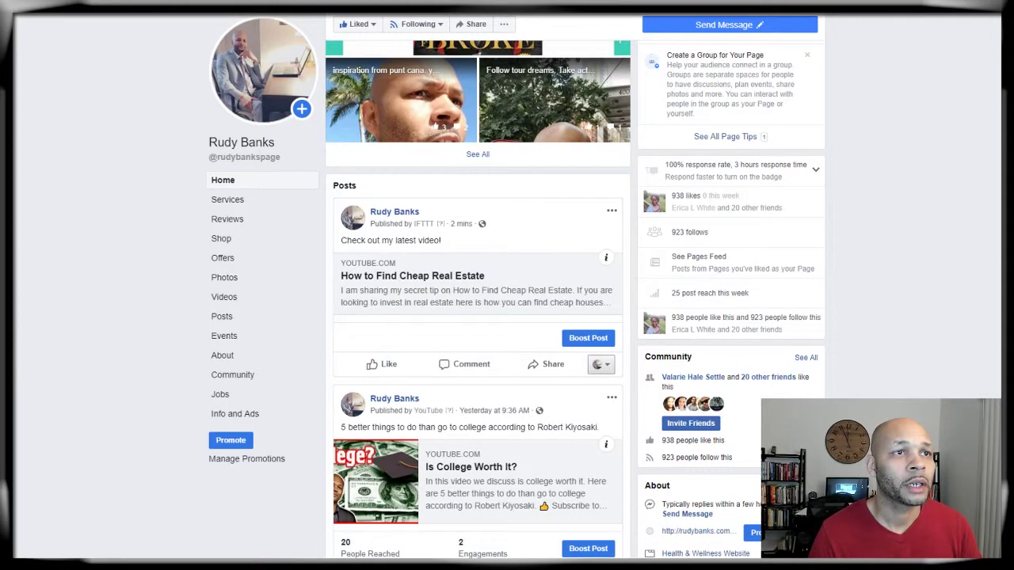
scroll(491, 165, up, 3)
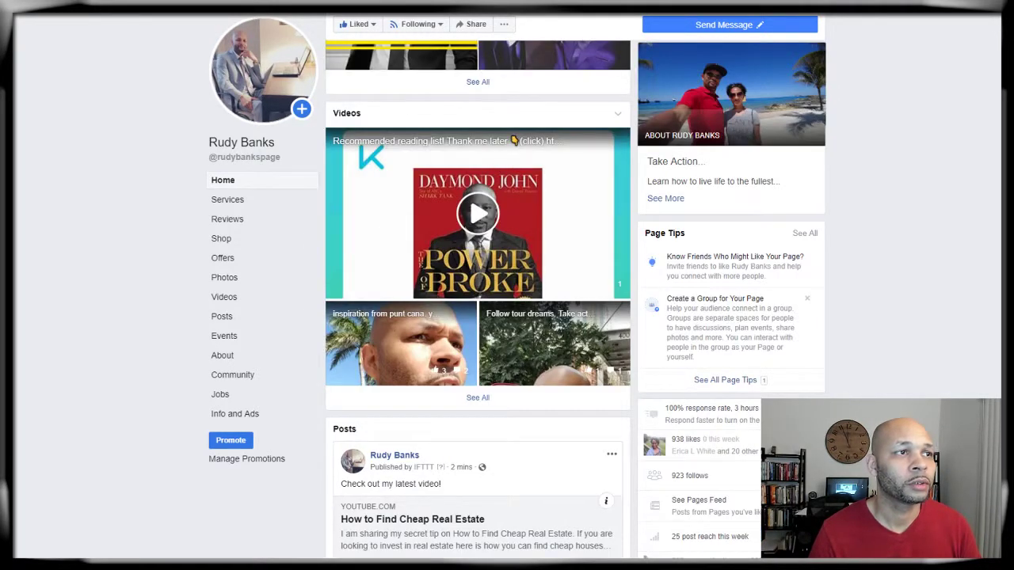
Go to Twitter by entering 'twi' in the address bar.
text(twi)
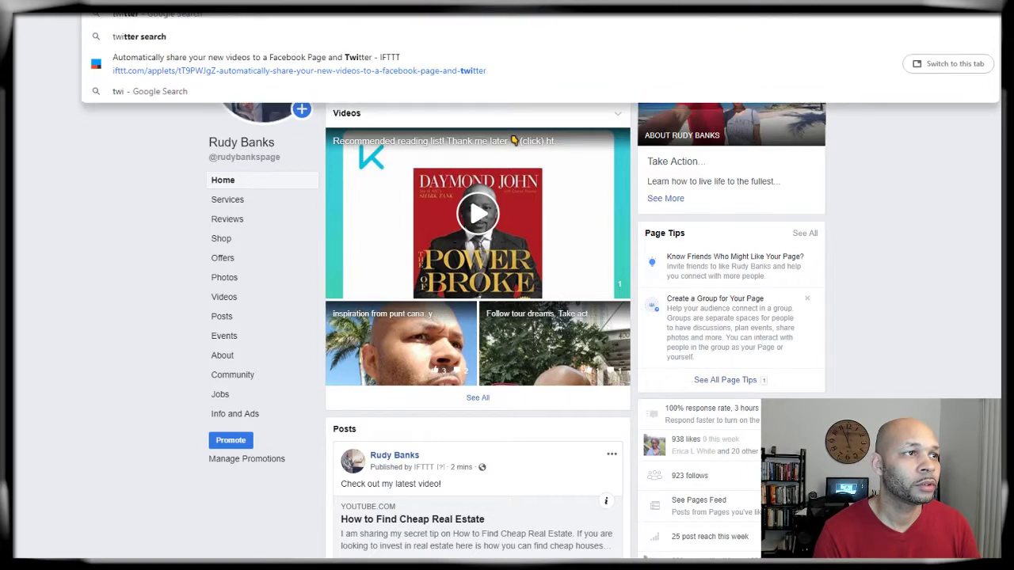
key(Return)
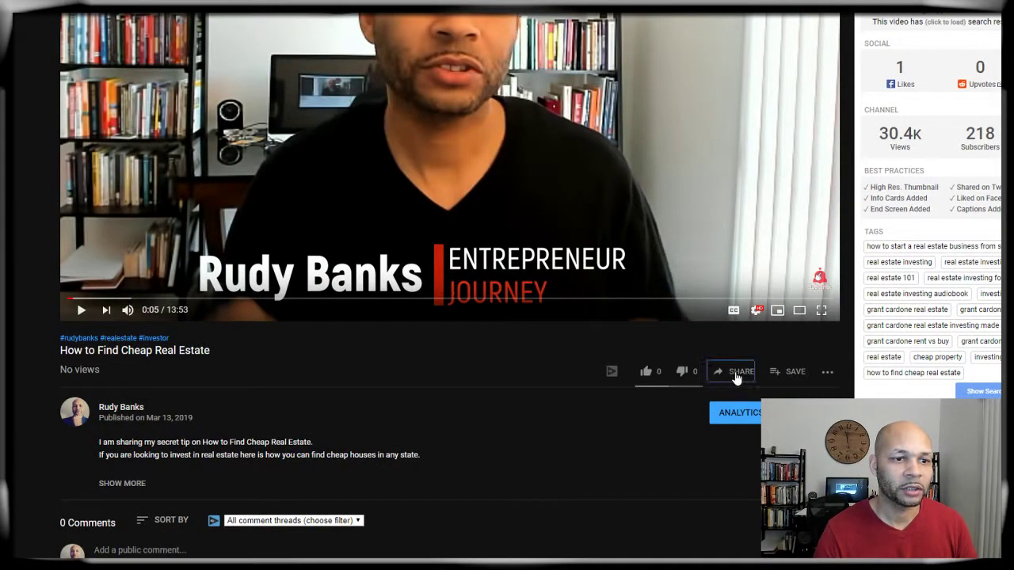
click(735, 371)
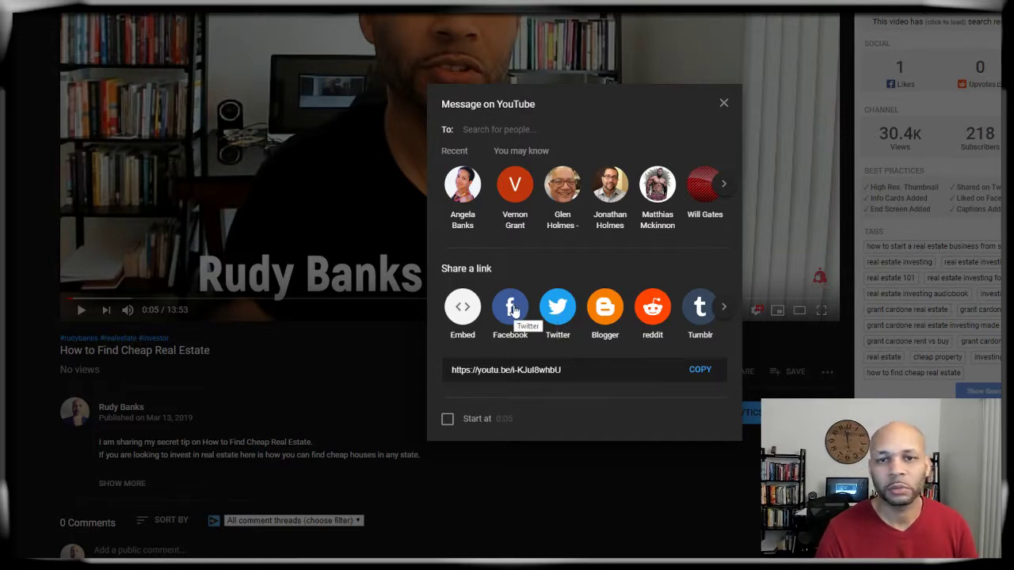
click(724, 103)
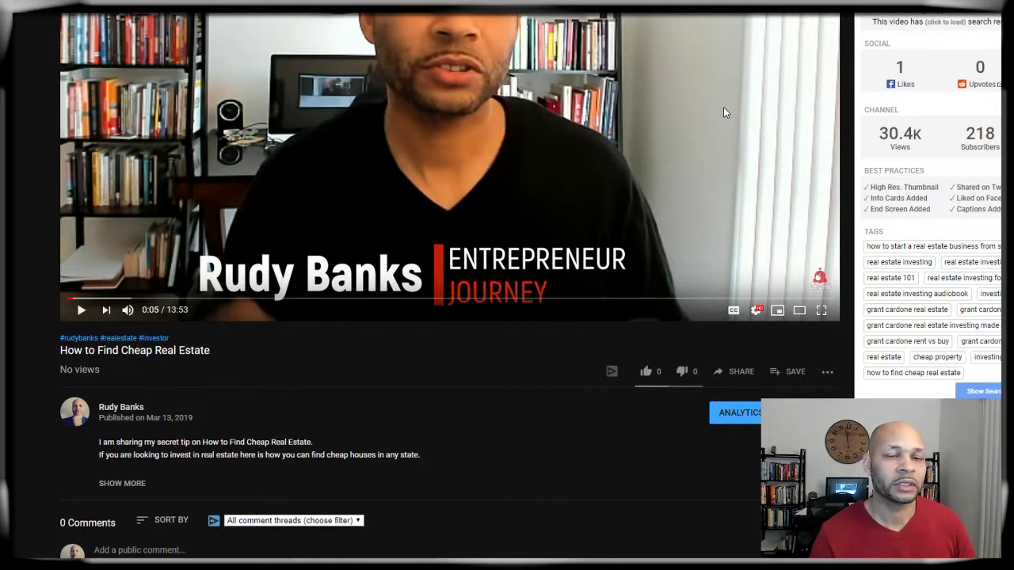
Expand the full description to show the subscribe, social-profile and podcast links.
click(125, 483)
scroll(238, 392, down, 5)
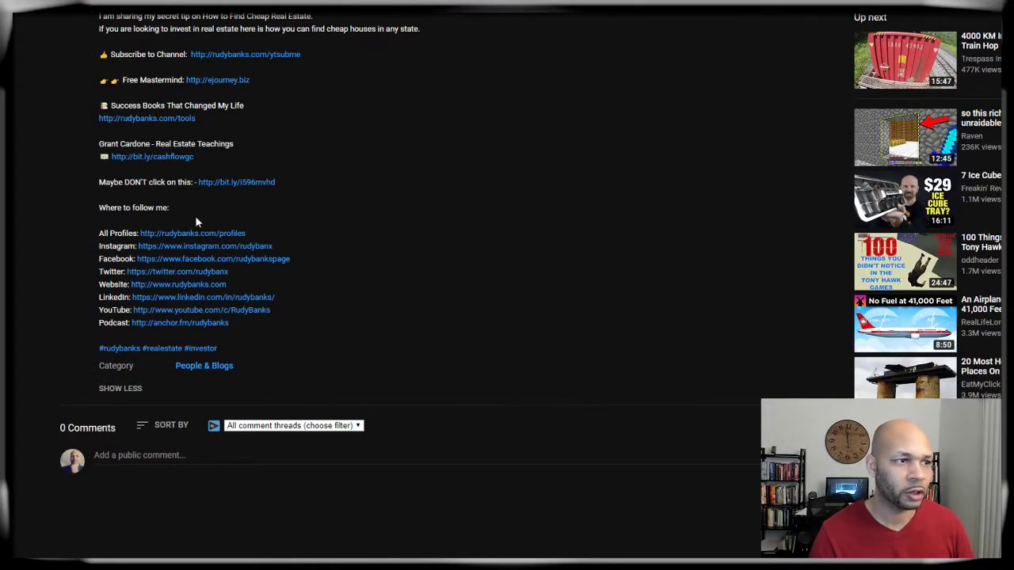
scroll(191, 393, up, 10)
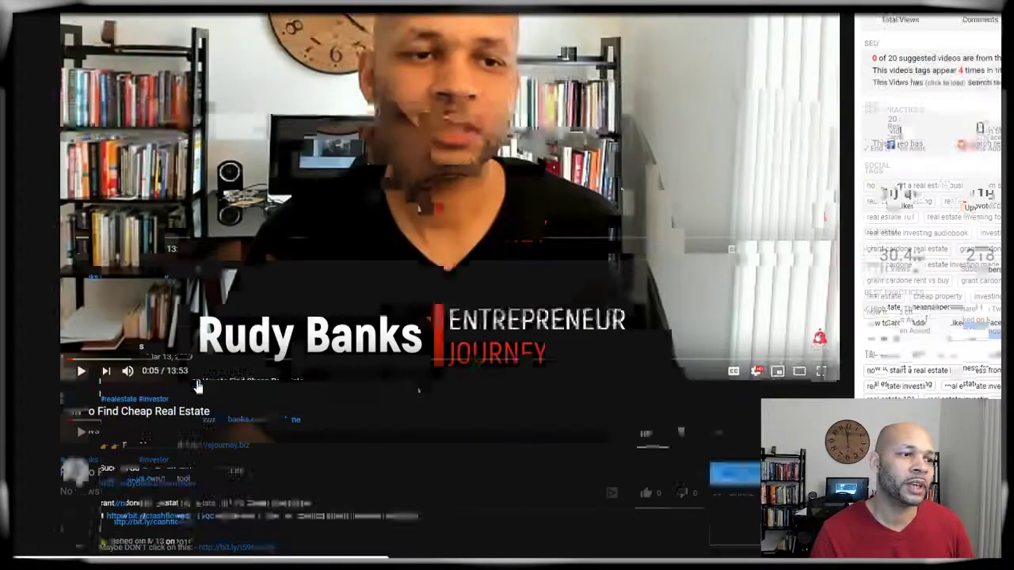